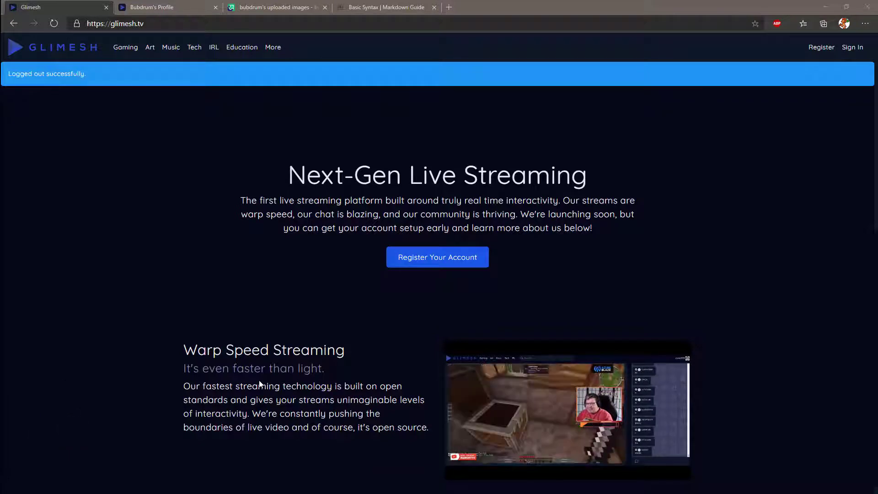
- Log in to Glimesh with the saved e-mail suggestion and the account password
mouse_move(465, 395)
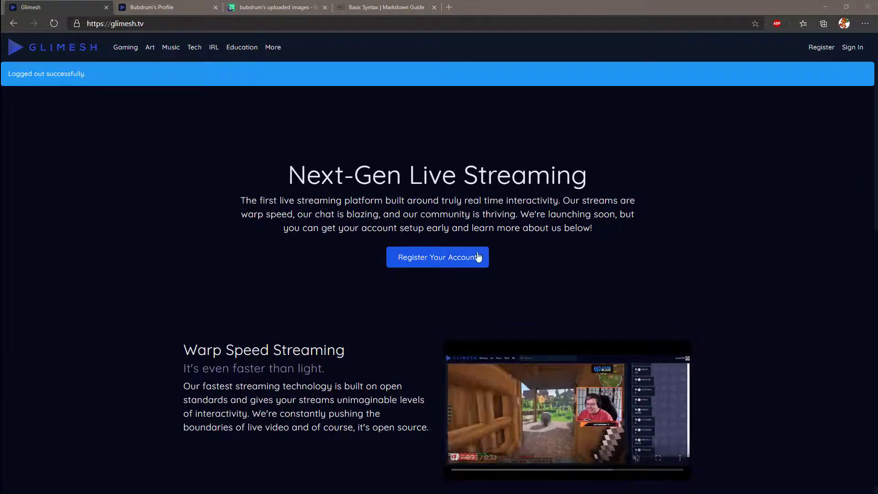
click(862, 48)
key(Return)
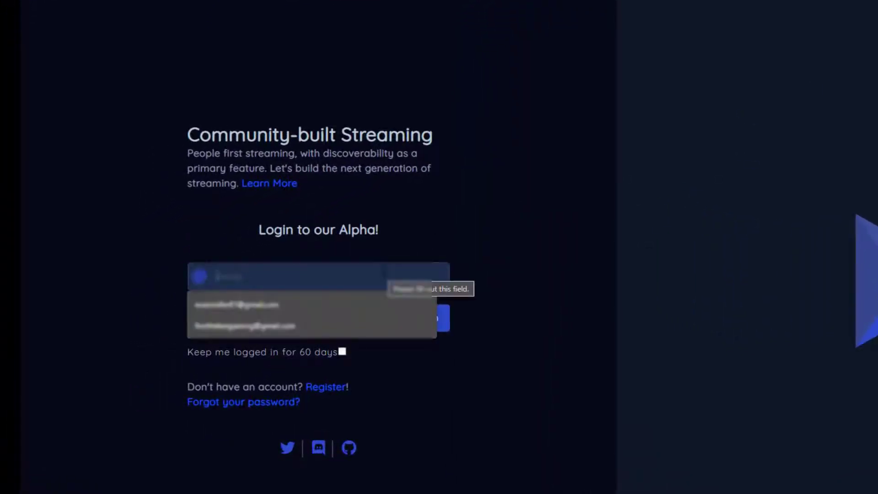
key(Down)
key(Return)
key(Tab)
text(********)
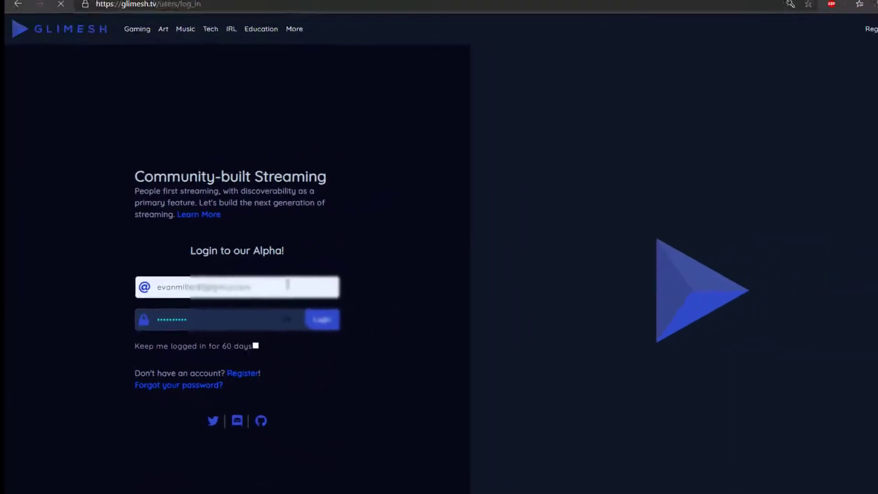
key(Return)
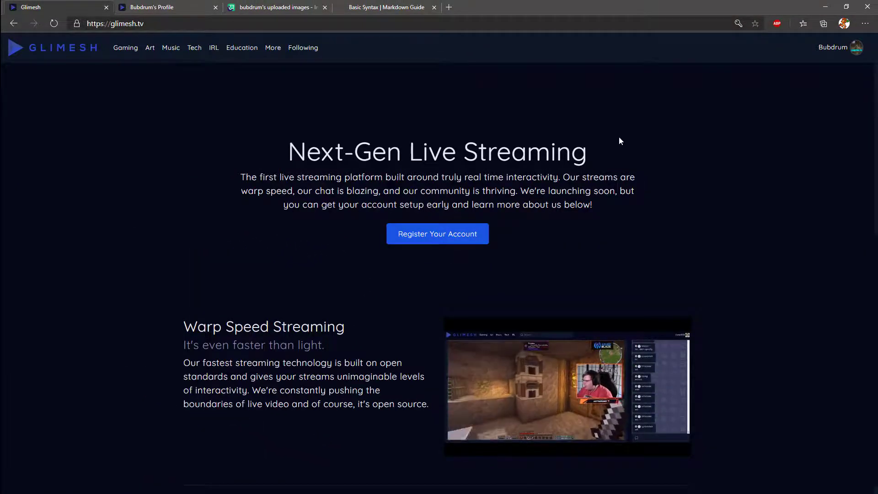
- Go to Settings from the Bubdrum account menu to reach the Your Profile page
click(853, 53)
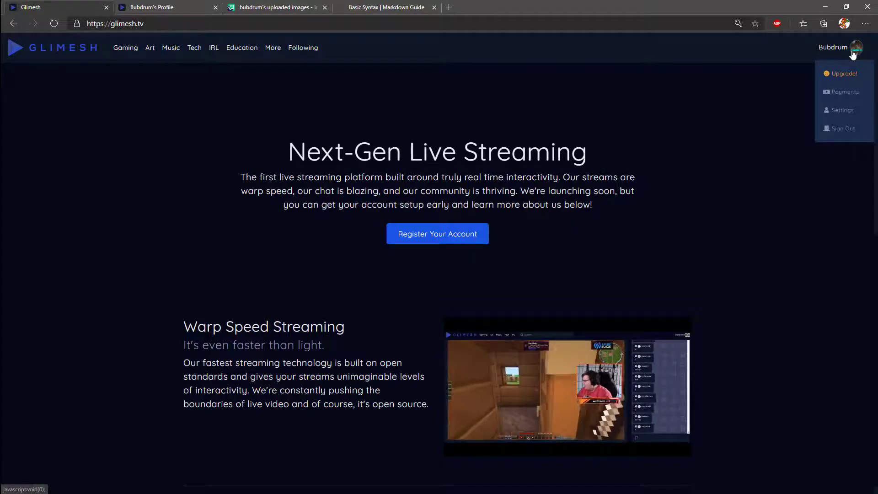
click(841, 110)
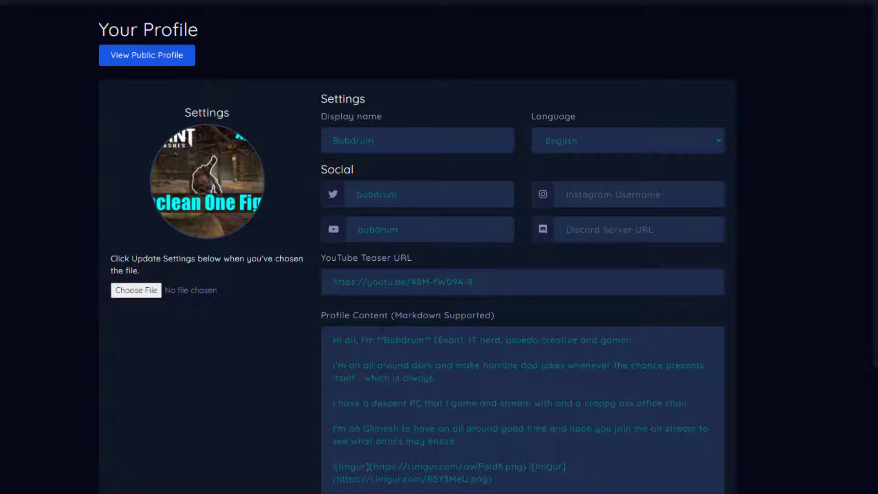
- Scroll down the public profile past the bio to the Times and PC images
scroll(503, 275, down, 2)
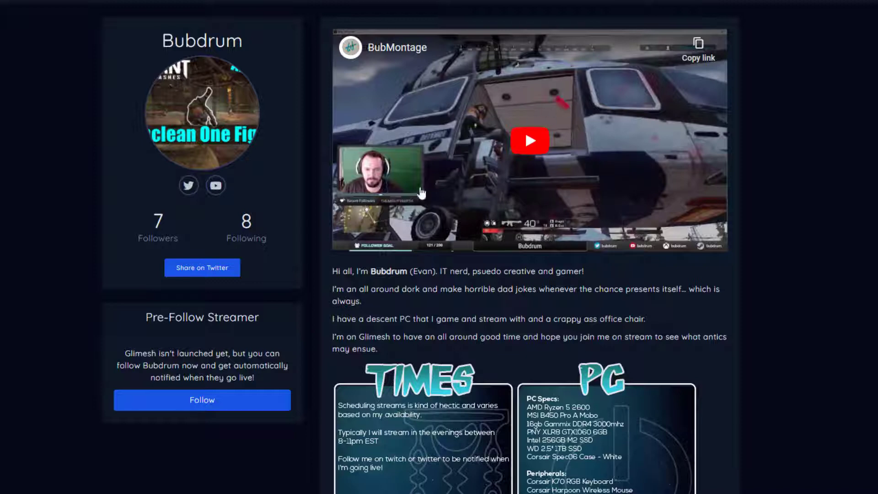
scroll(464, 328, down, 2)
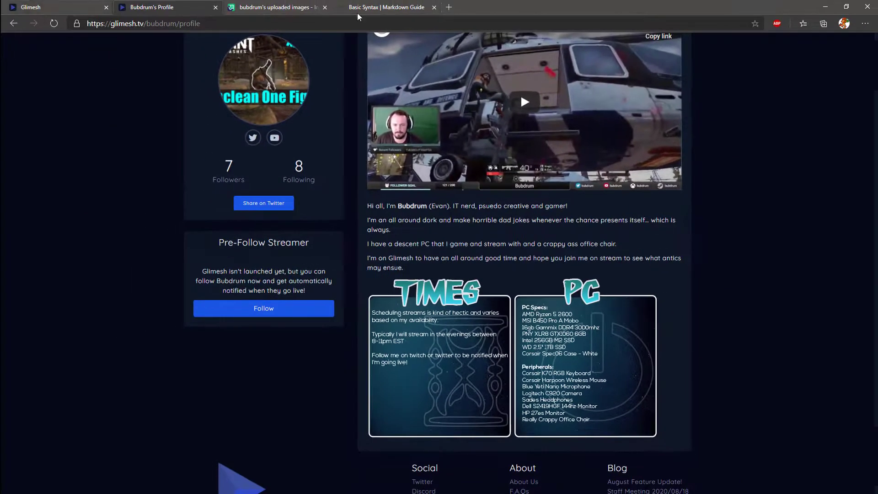
- Switch to the Markdown Guide Basic Syntax tab
click(370, 13)
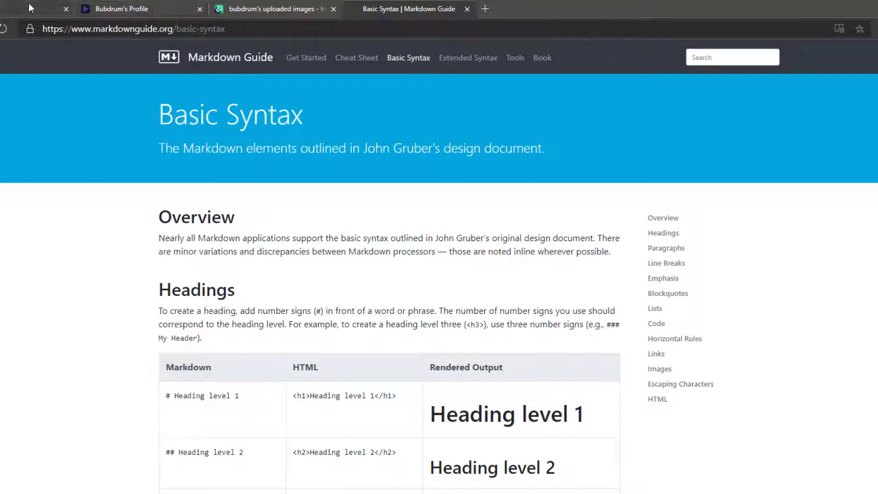
- Return to the browser tab holding the Glimesh profile images
click(22, 10)
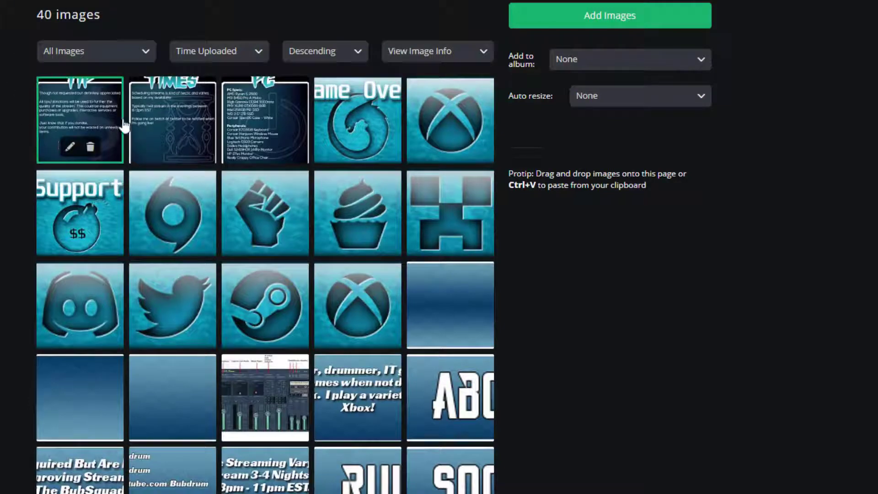
- Open the TIMES thumbnail from the 40 uploaded Imgur images
click(172, 113)
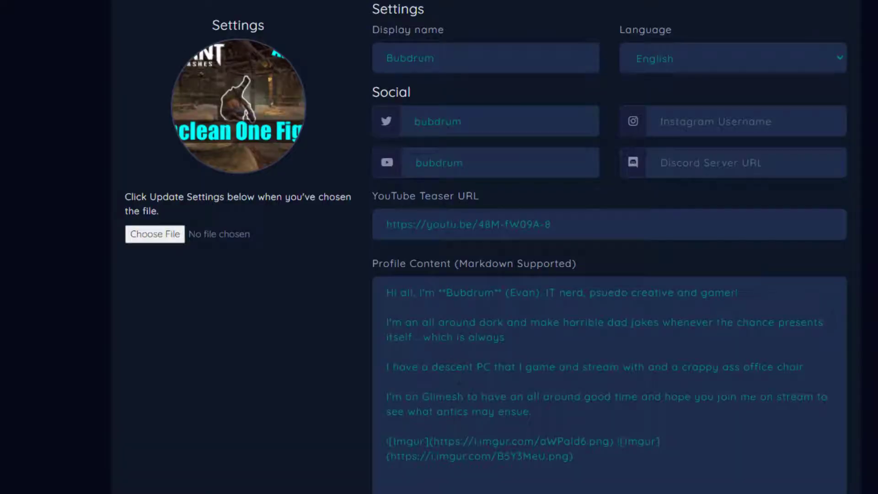
- Check the public profile, then return to settings showing the profile-updated confirmation
click(517, 456)
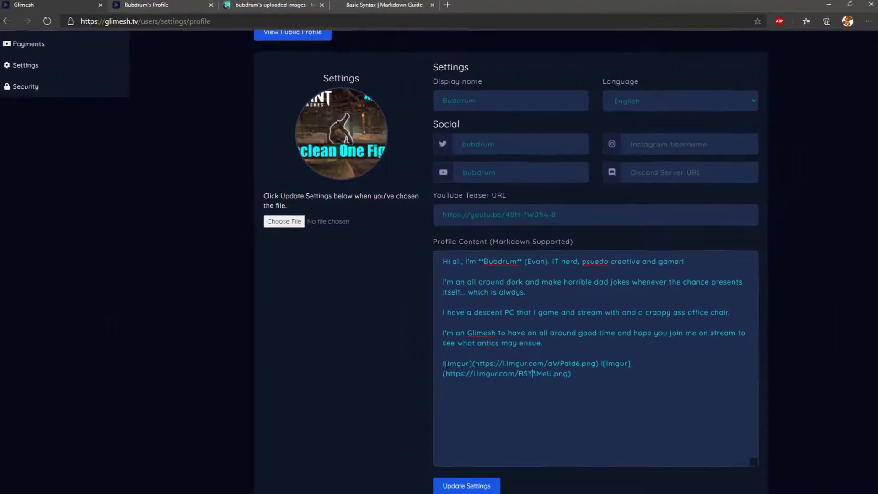
click(78, 7)
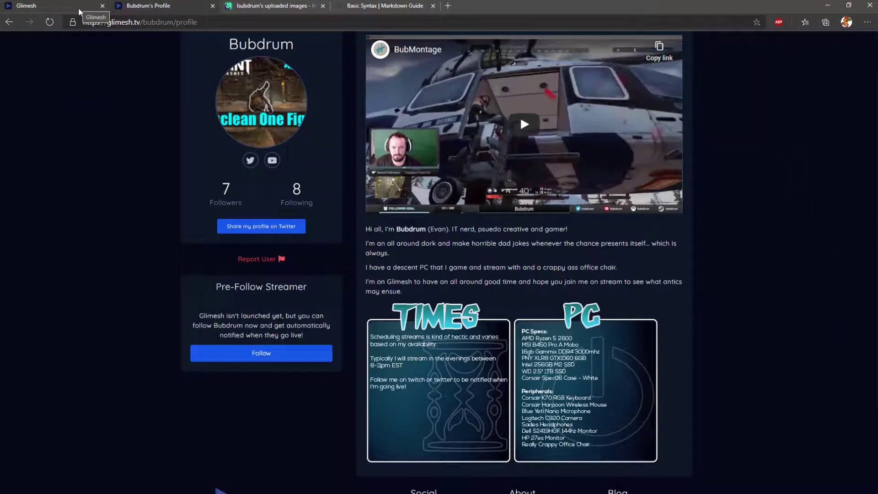
key(alt+Left)
scroll(412, 293, down, 5)
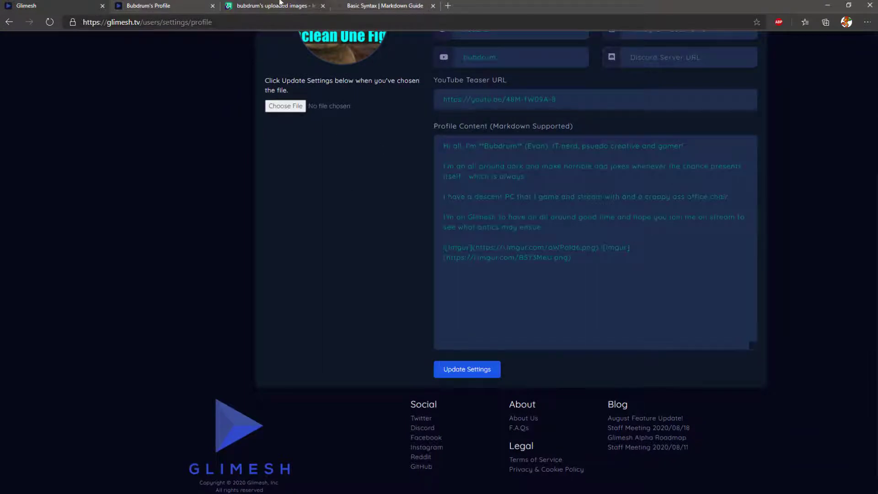
scroll(280, 244, up, 5)
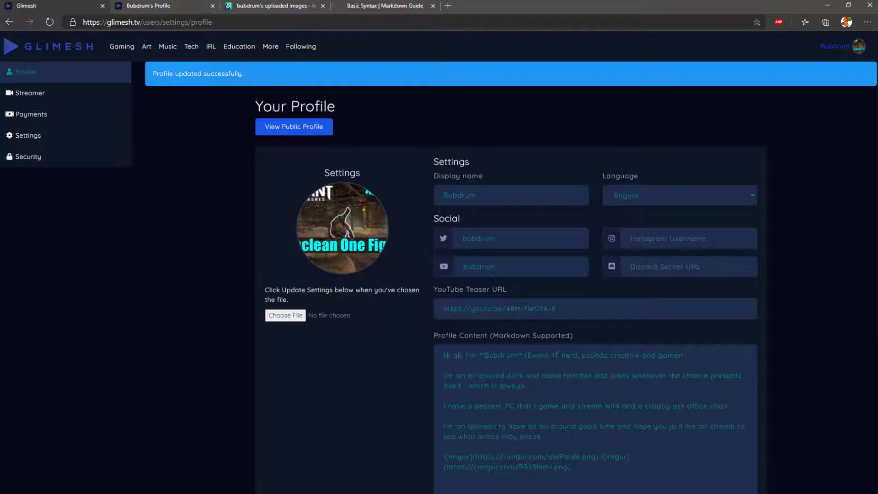
- Scale Layer 1's drum logo to 2400×2400 px so it fills the canvas
key(alt+Tab)
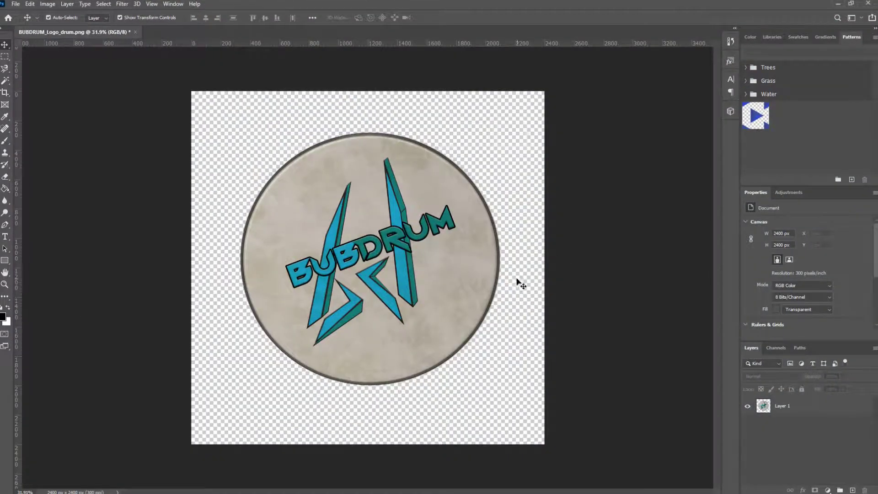
click(819, 410)
key(ctrl)
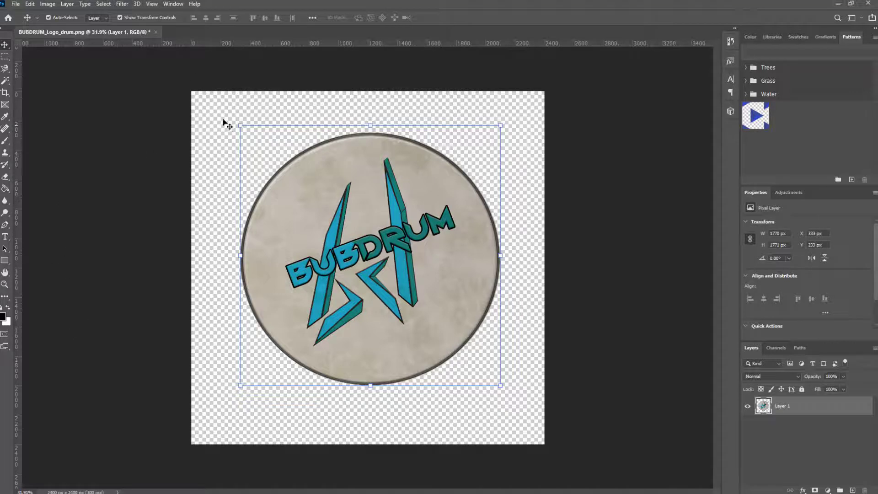
drag(240, 124, 191, 95)
drag(501, 388, 544, 445)
drag(367, 95, 364, 87)
key(Return)
click(804, 441)
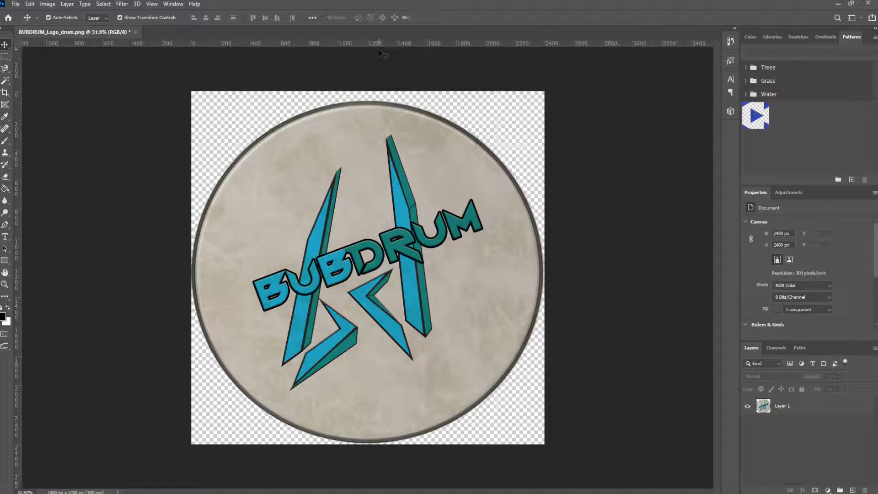
- Set the ruler units to inches, so the canvas reads 8 × 8 in
right_click(215, 45)
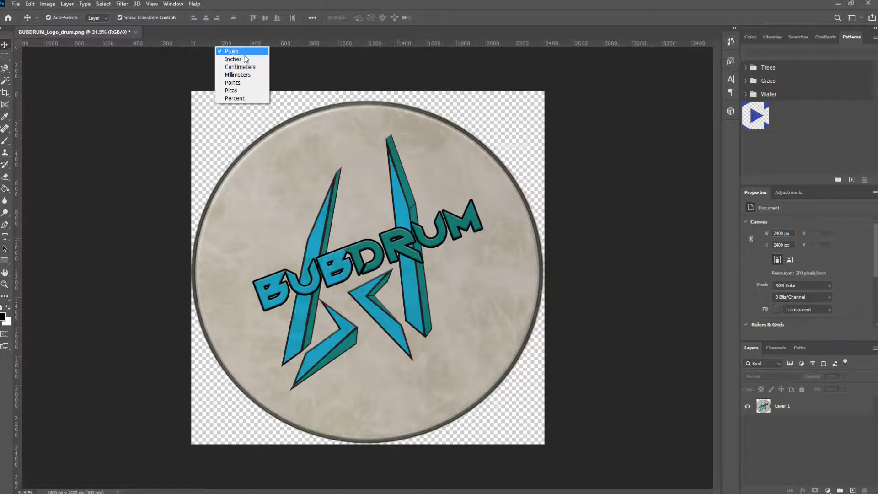
click(260, 58)
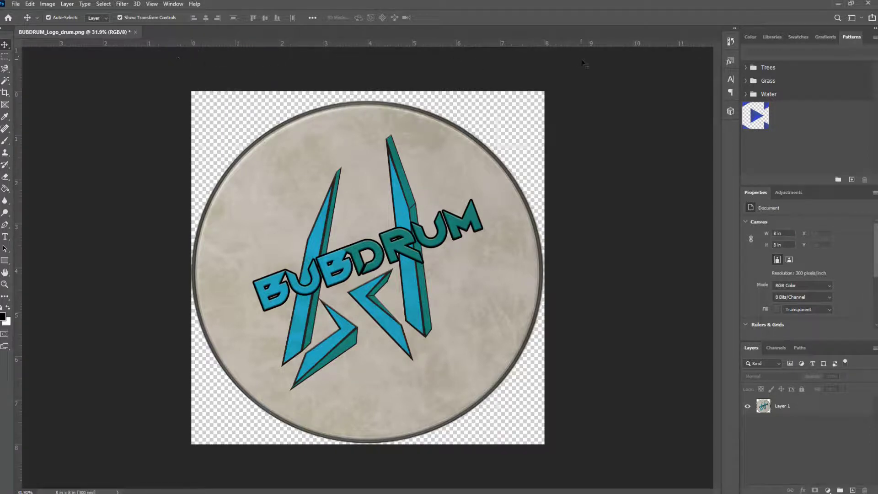
- Resize the logo image to 200 × 200 pixels via Image Size
click(53, 6)
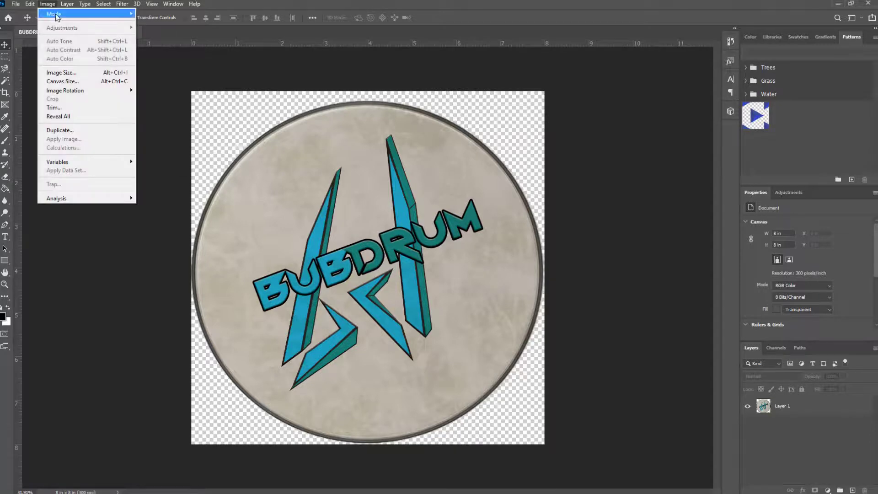
click(62, 72)
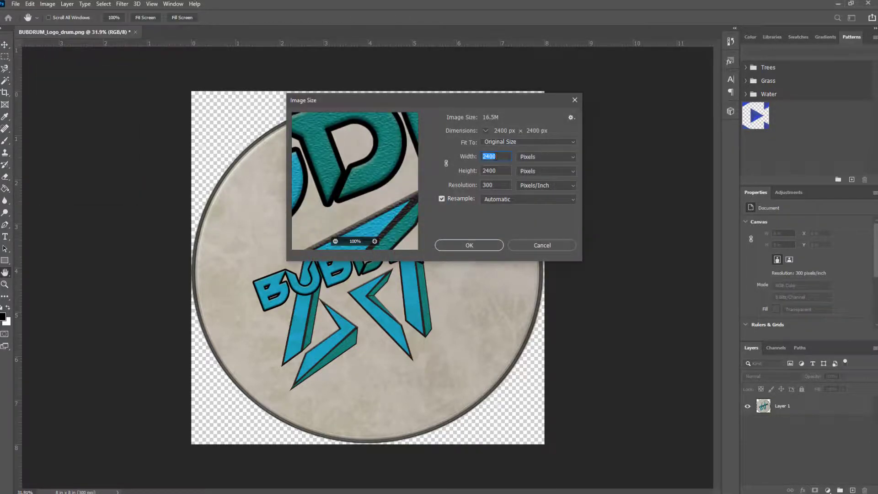
text(200)
key(Tab)
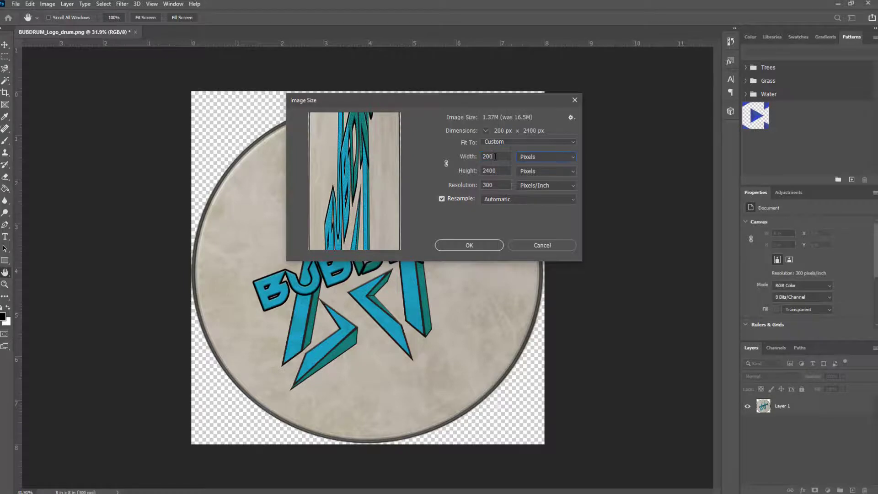
key(Tab)
text(200)
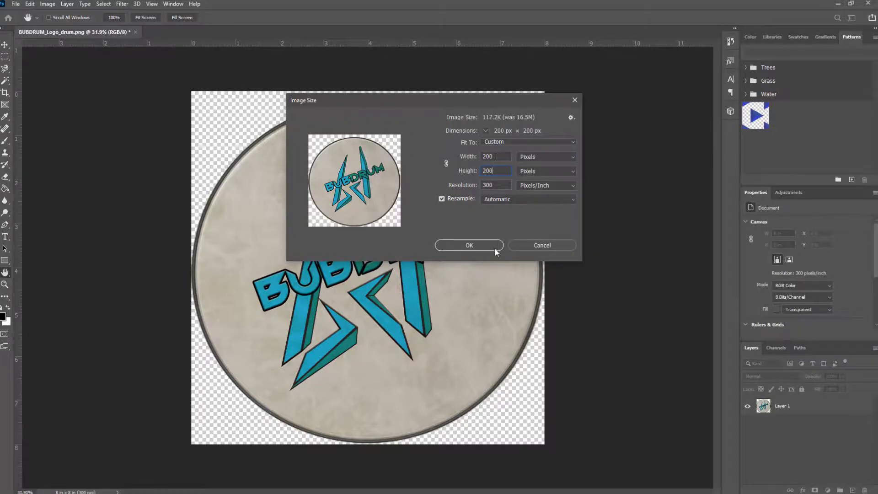
click(495, 248)
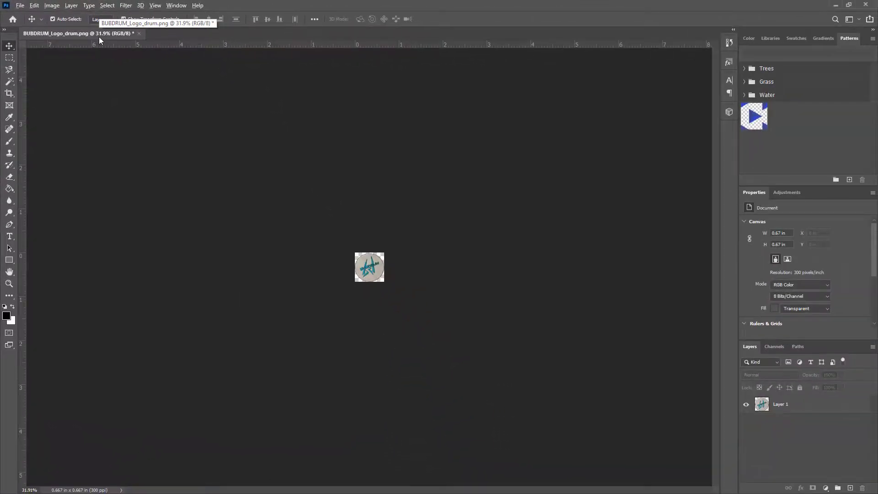
- Zoom the canvas in until the resized drum logo shows at 100%
scroll(317, 333, up, 5)
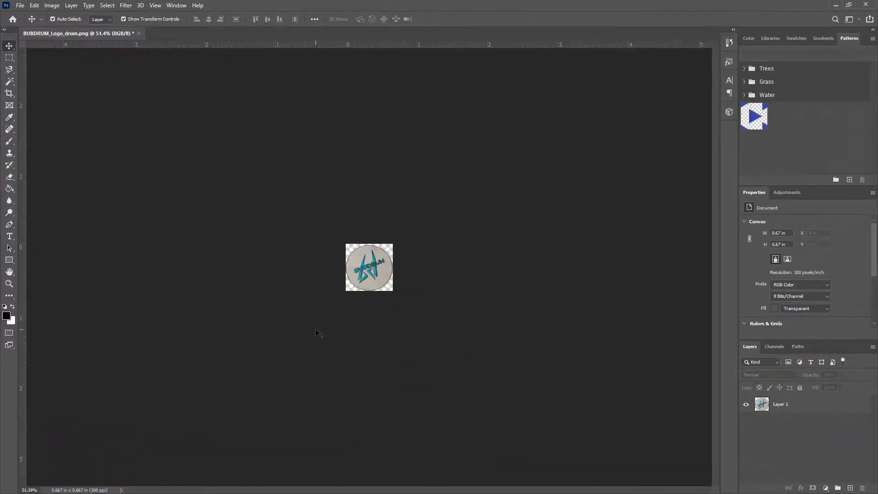
scroll(315, 329, up, 5)
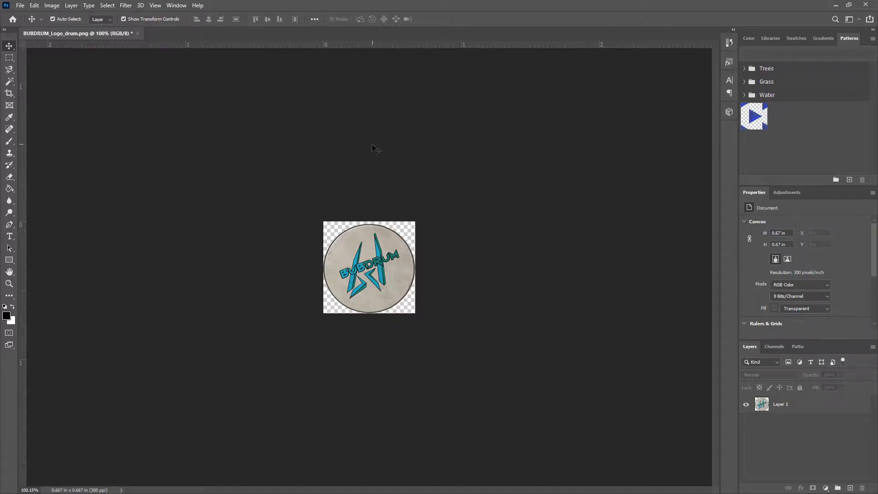
- Quick Export the logo as a PNG named BUBDRUM_Logo_drum200x200
click(20, 5)
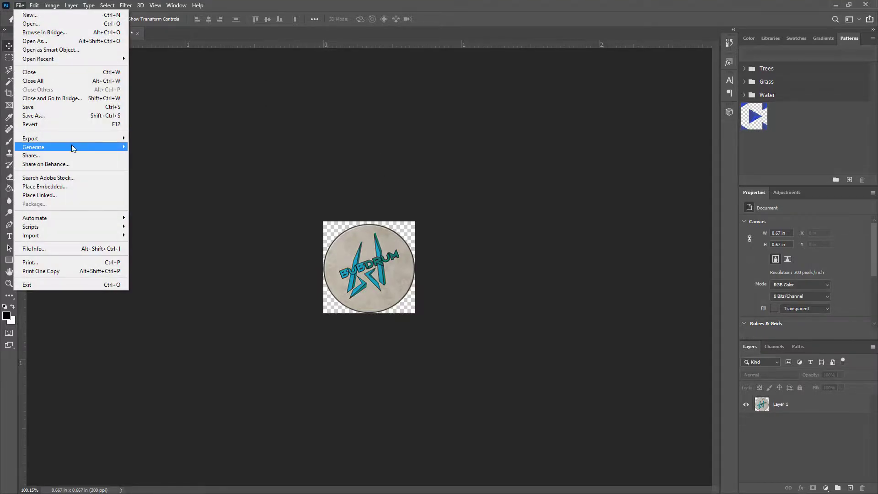
mouse_move(70, 138)
click(165, 142)
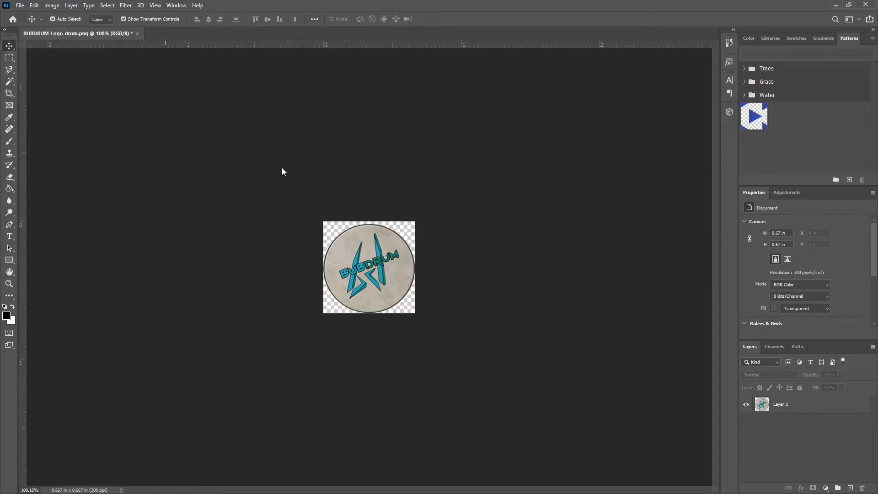
key(End)
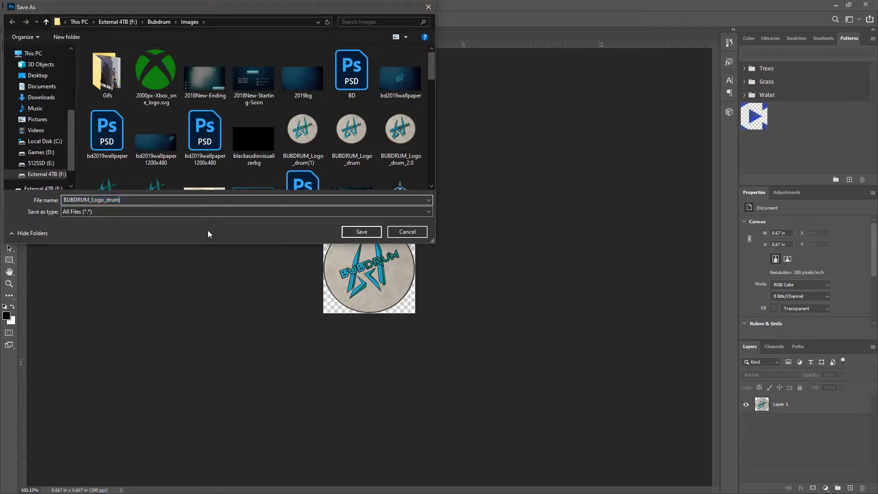
text(200x200)
key(Return)
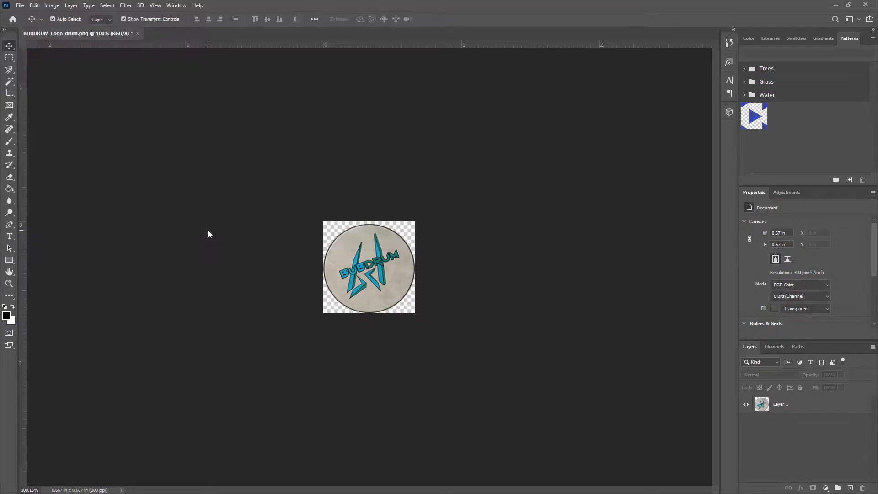
- Load BUBDRUM_Logo_drum200x200 as the new avatar image in the browser
click(836, 5)
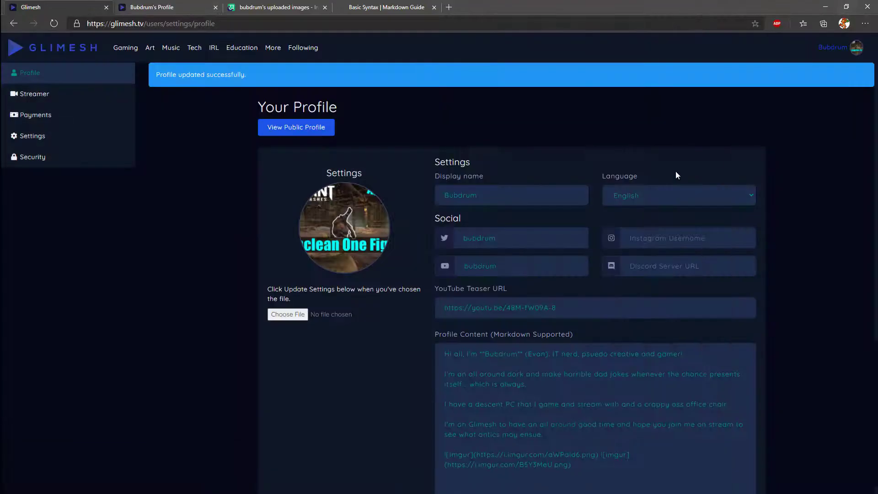
click(297, 314)
click(303, 131)
click(362, 231)
- Save the profile settings and view the public profile showing the new logo
scroll(374, 388, down, 5)
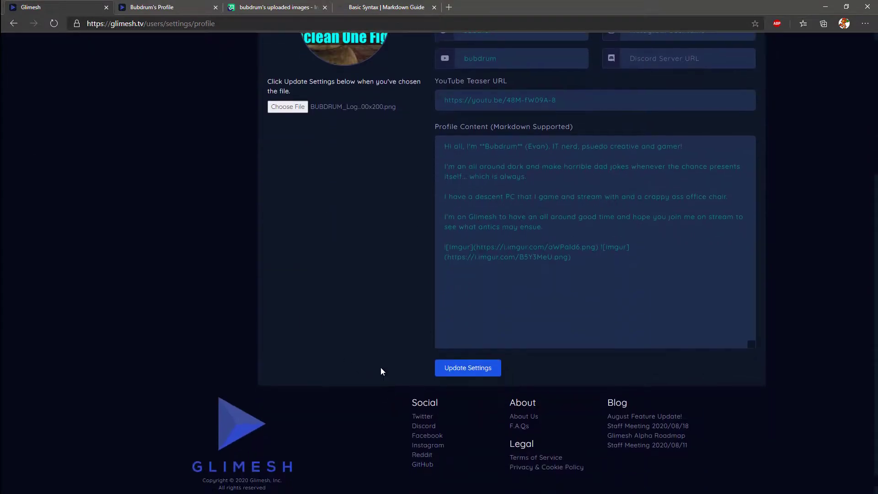
click(466, 369)
key(ctrl+Tab)
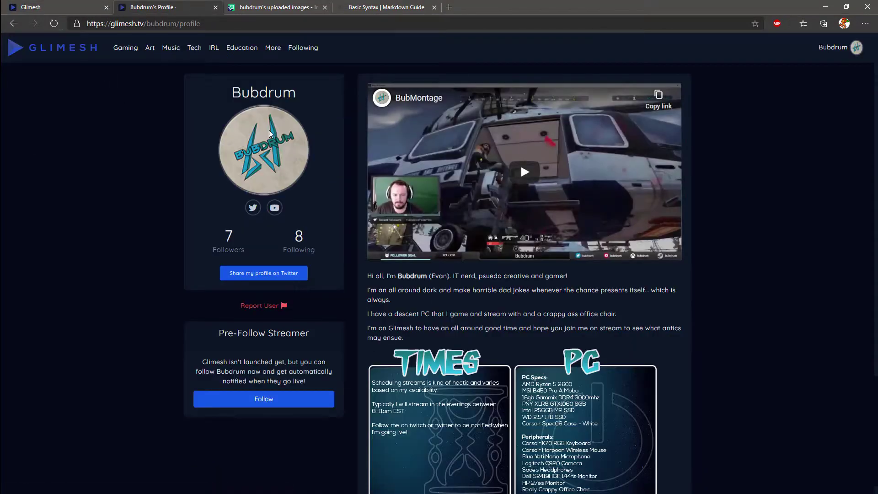
- Return to the Your Profile settings page and review the successful update
key(ctrl+shift+Tab)
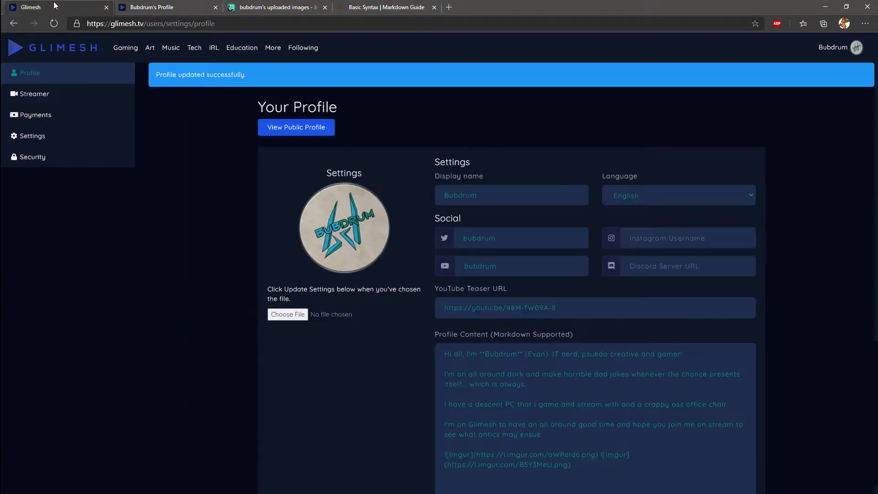
scroll(384, 359, down, 3)
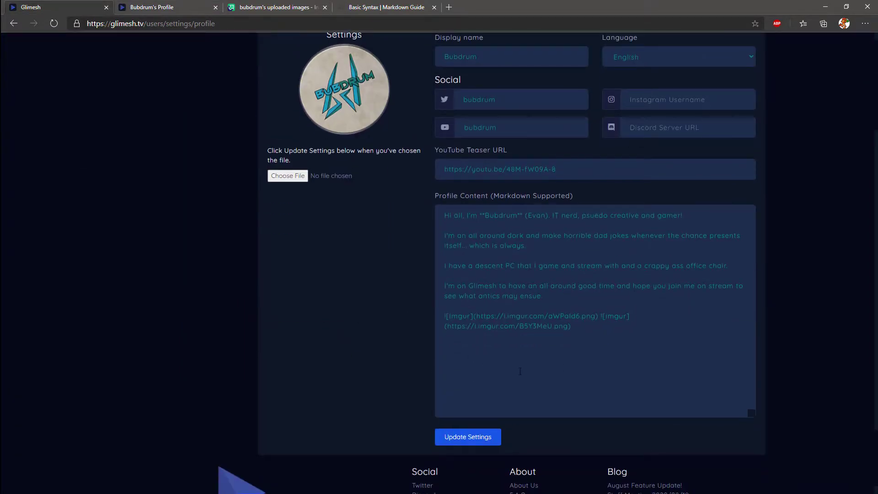
scroll(581, 332, up, 3)
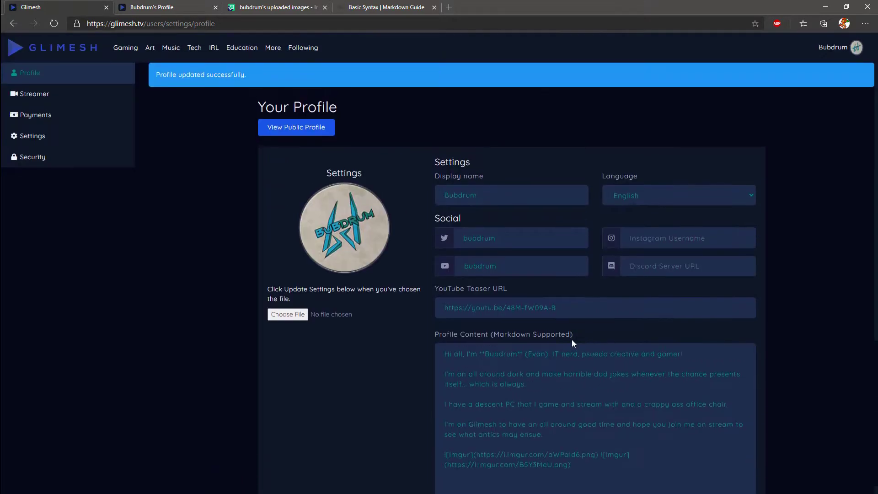